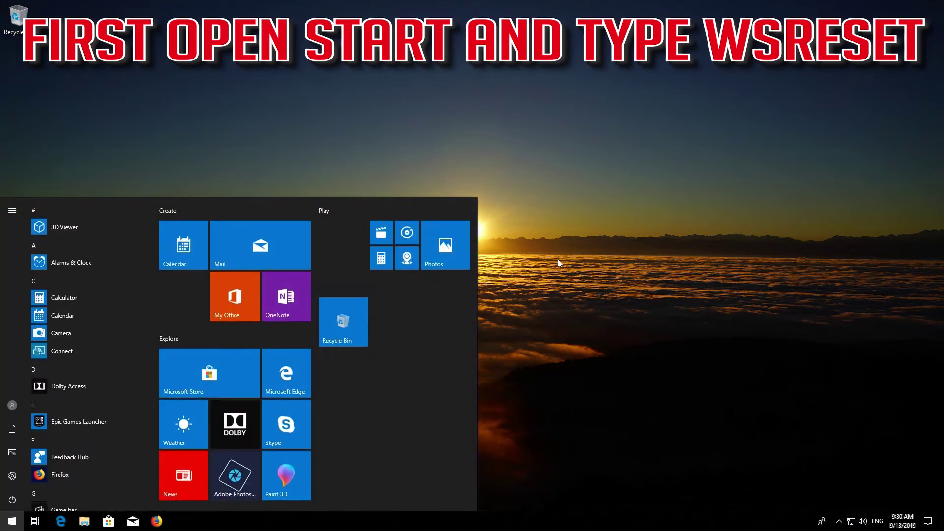
Run wsreset from the Start menu search to reset the Microsoft Store
type("wsreset")
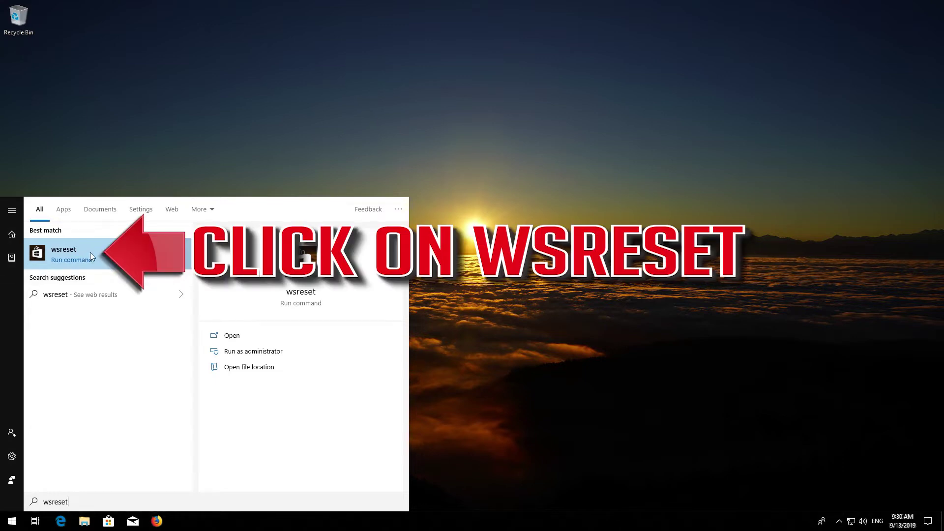
left_click(91, 253)
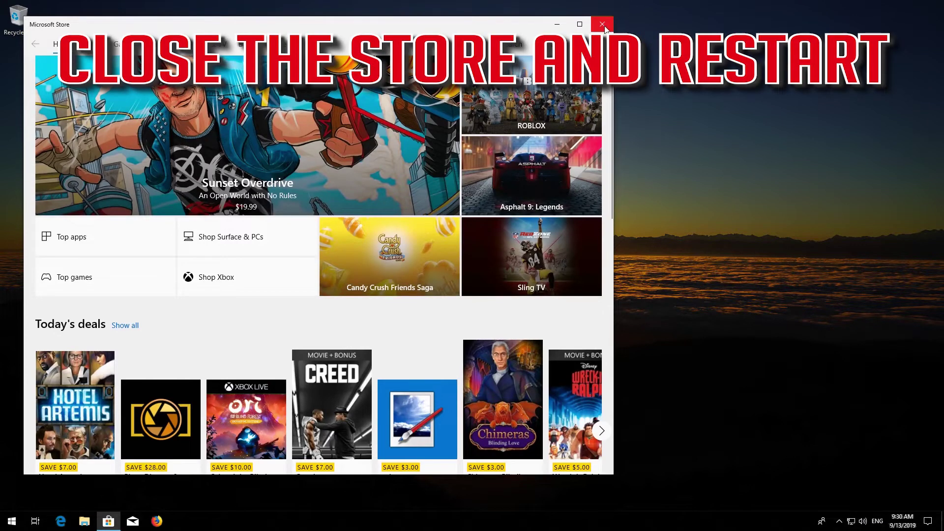
Close the Microsoft Store window and restart Windows from the Start menu's power options
left_click(602, 24)
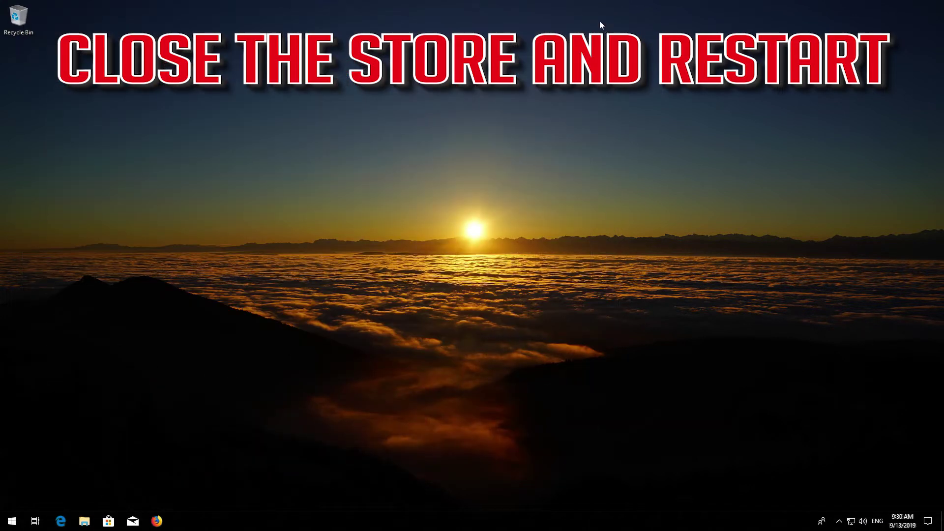
left_click(10, 520)
left_click(11, 499)
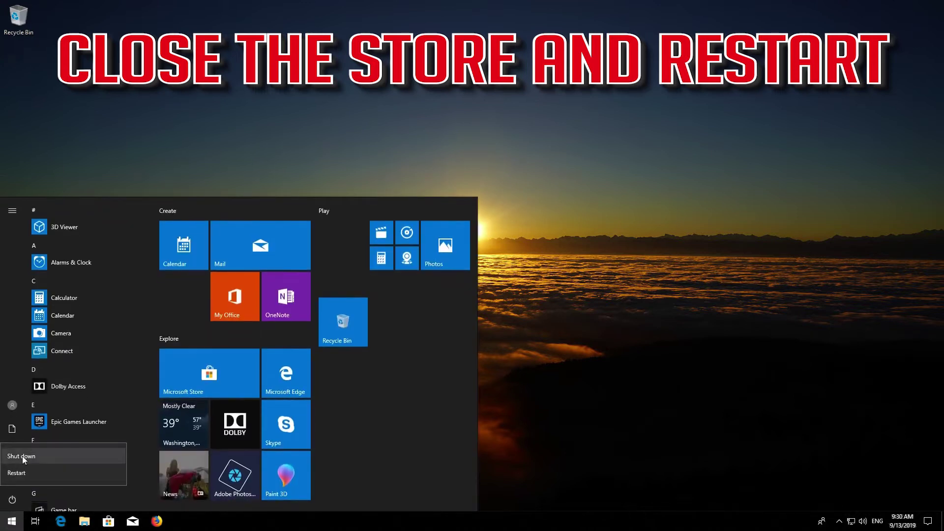
left_click(22, 472)
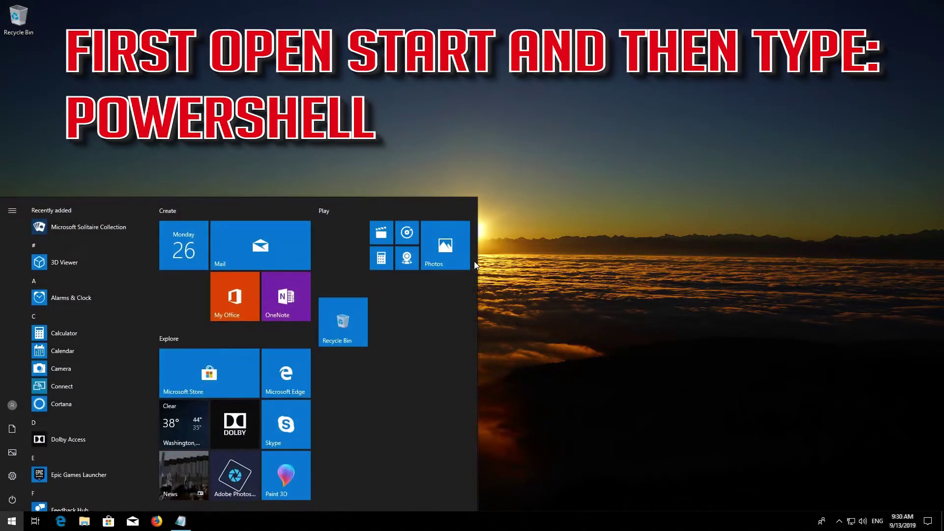
Search 'poweshell' and launch Windows PowerShell as administrator, approving the UAC prompt
type("poweshell")
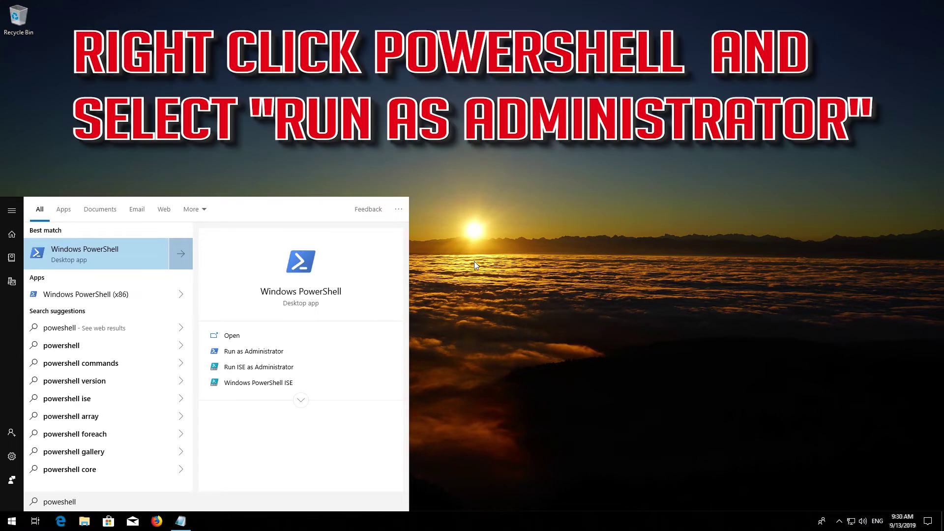
right_click(124, 253)
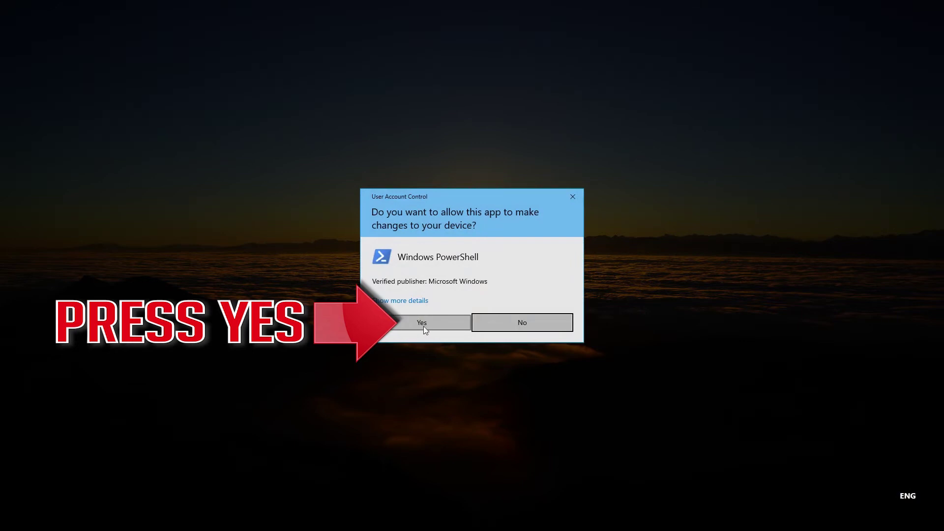
left_click(414, 327)
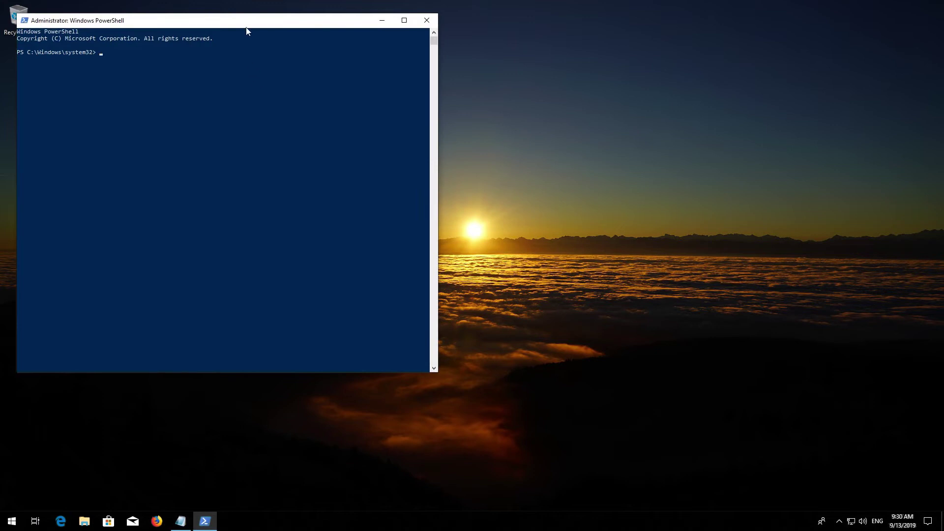
Copy the Get-AppXPackage Microsoft Store re-registration command from Notepad
left_click_drag(253, 28, 433, 47)
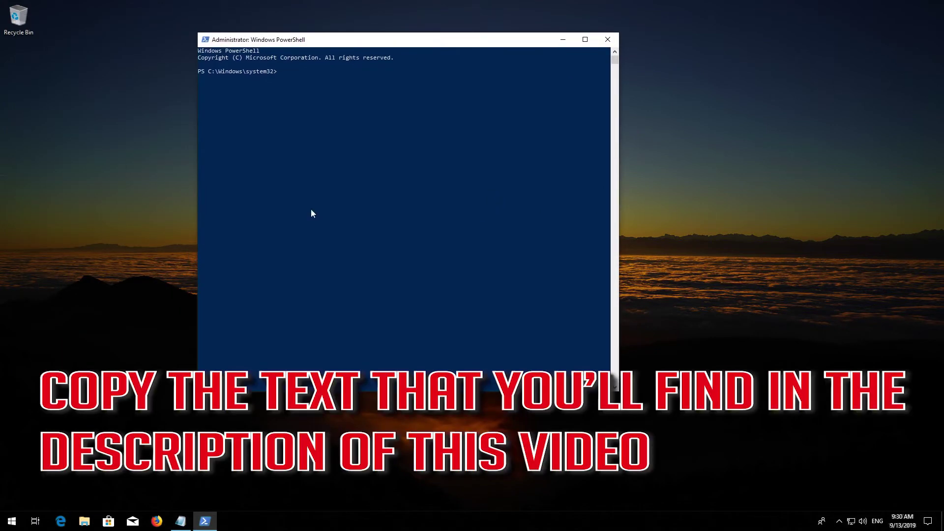
left_click(180, 521)
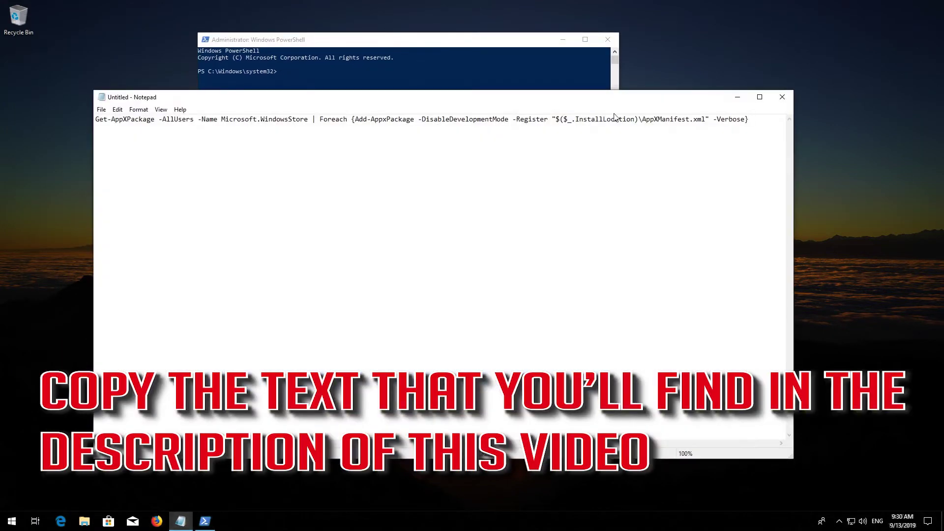
left_click_drag(759, 120, 64, 117)
right_click(105, 119)
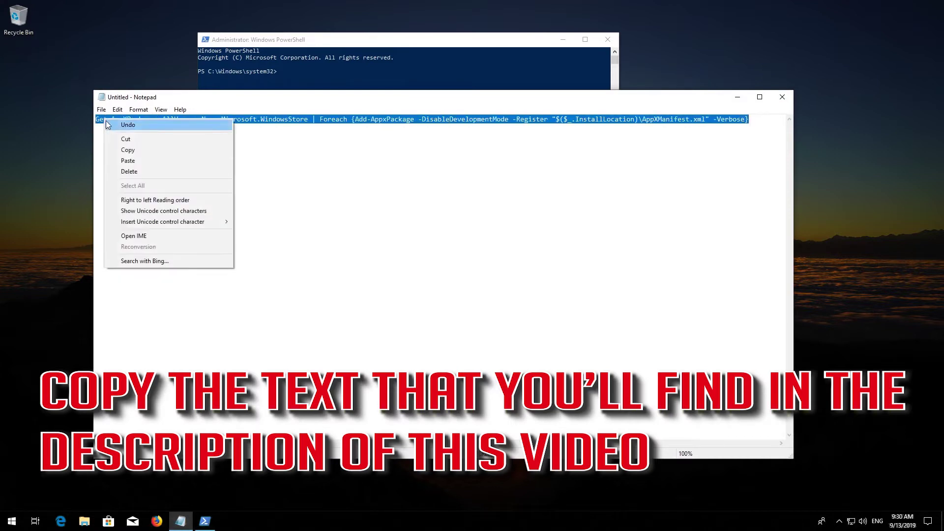
left_click(123, 150)
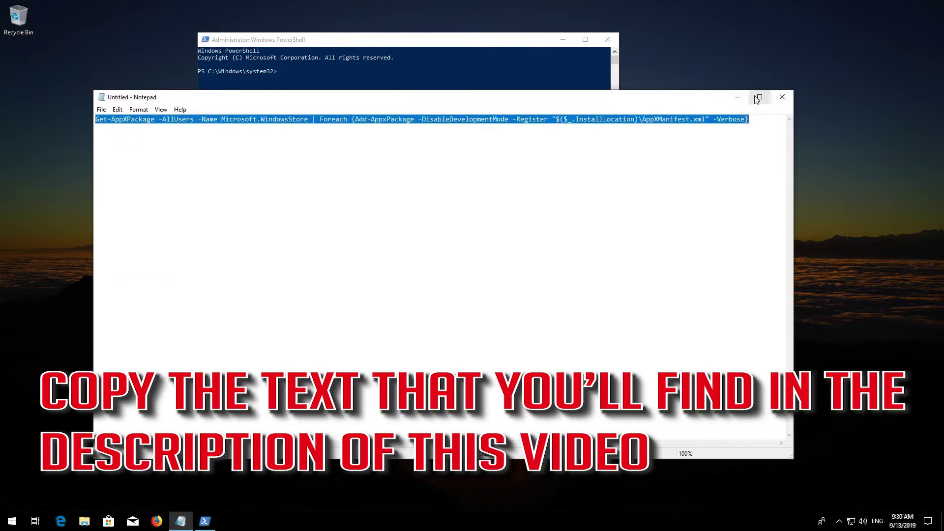
Paste the command into PowerShell, run it, then close the console with exit
left_click(738, 97)
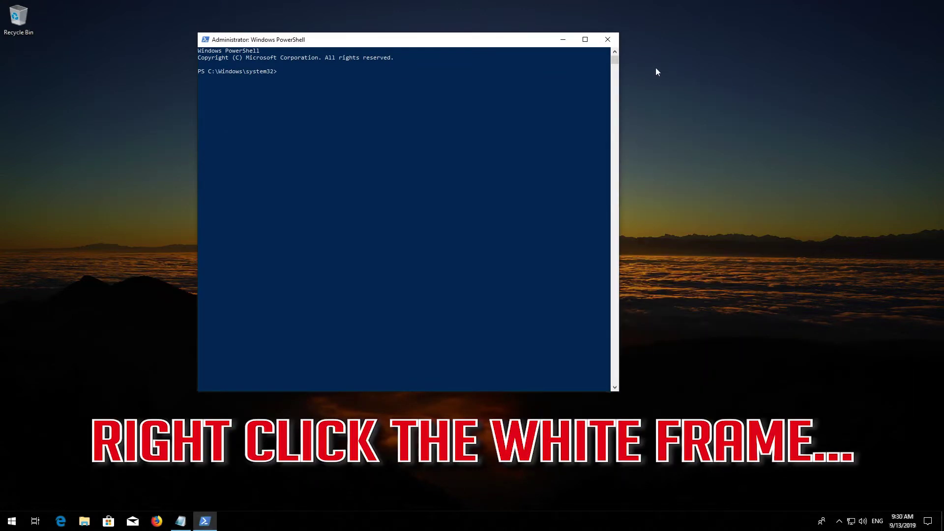
right_click(429, 39)
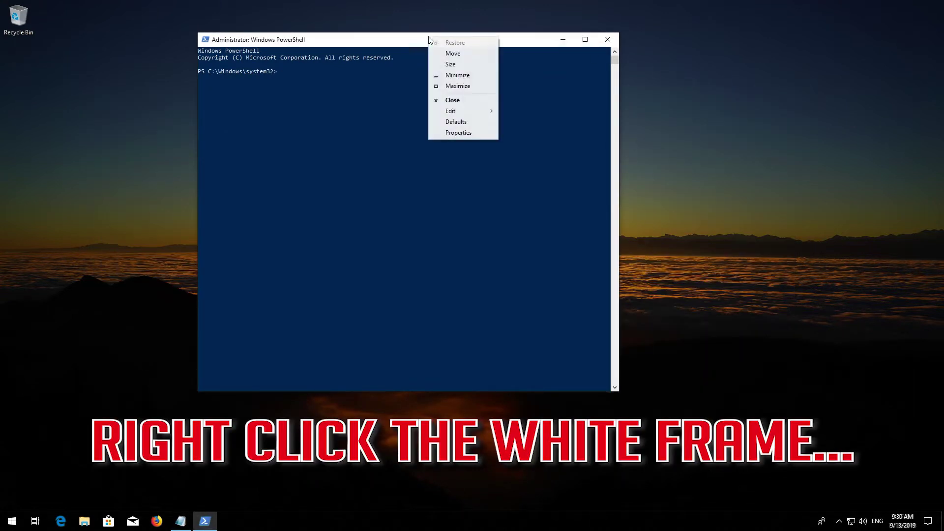
mouse_move(448, 112)
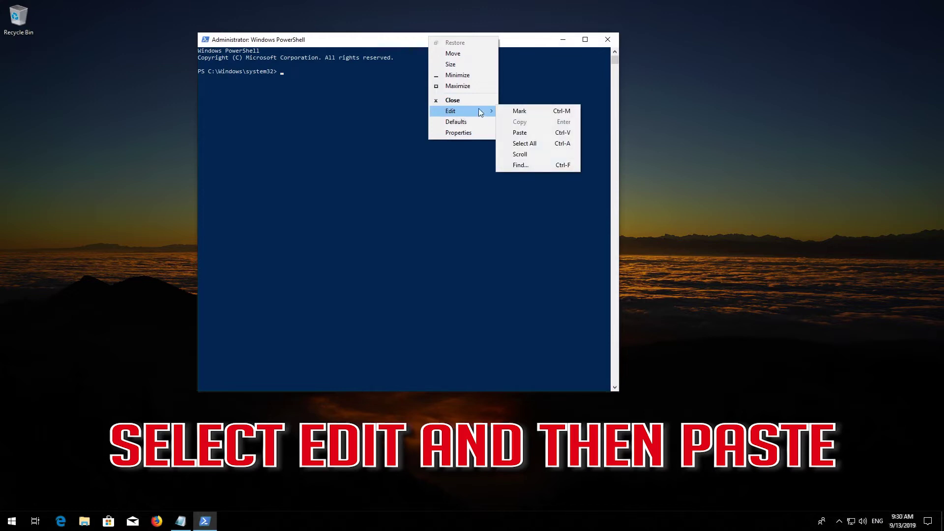
left_click(536, 131)
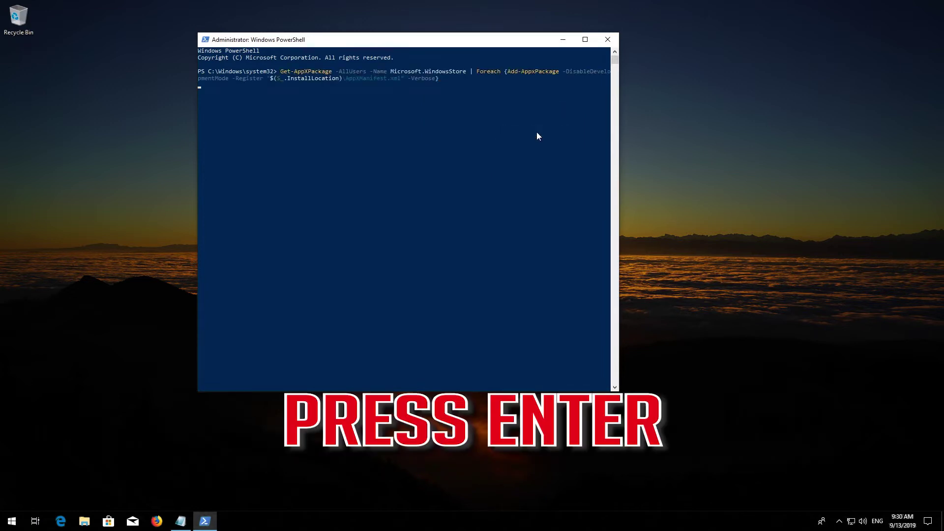
key("Return")
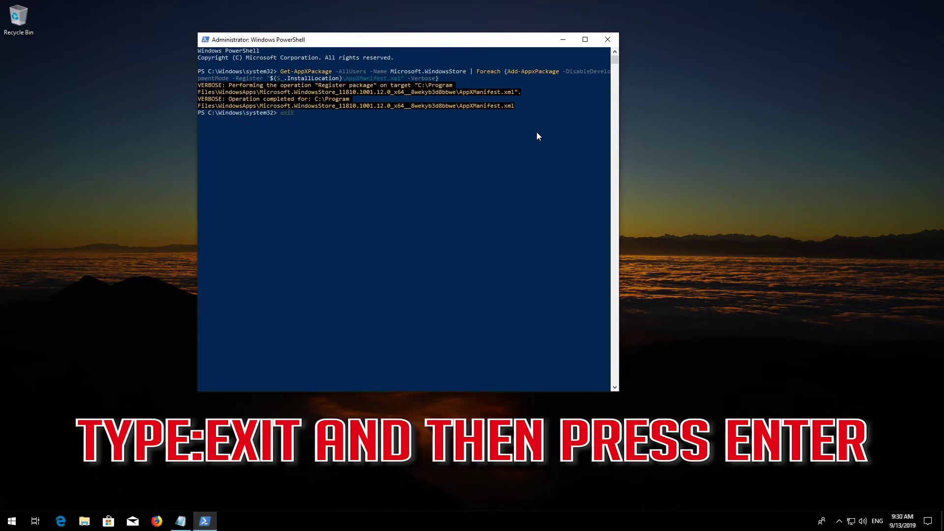
type("exit")
key("Return")
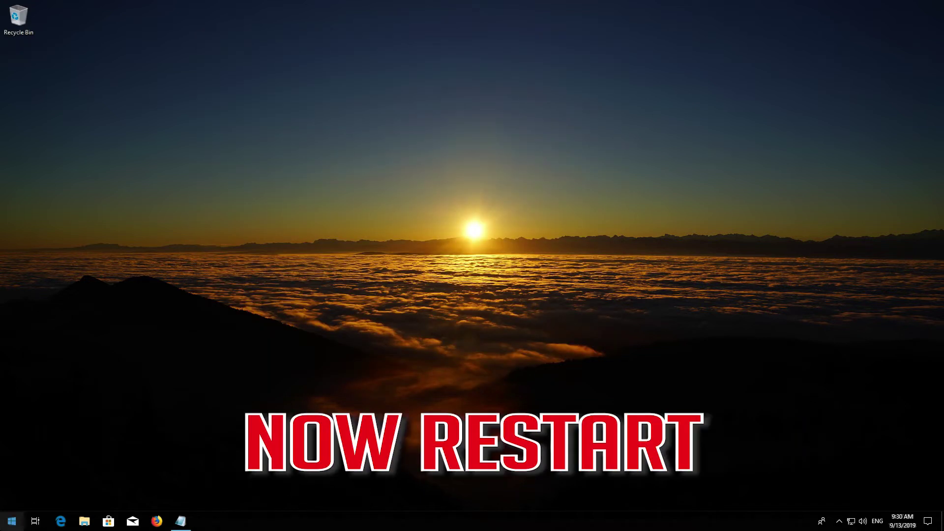
Restart the PC, then launch the Microsoft Store from Start to confirm it opens
key("super")
left_click(7, 504)
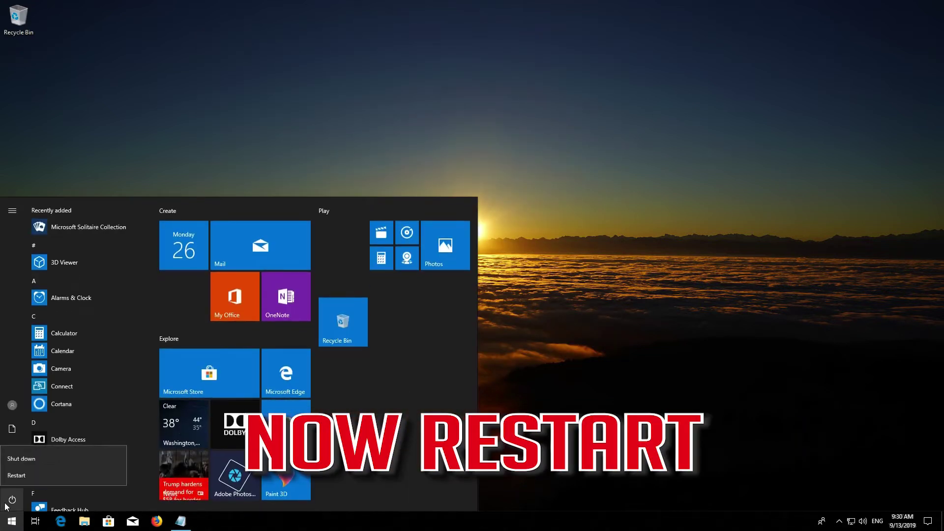
left_click(23, 475)
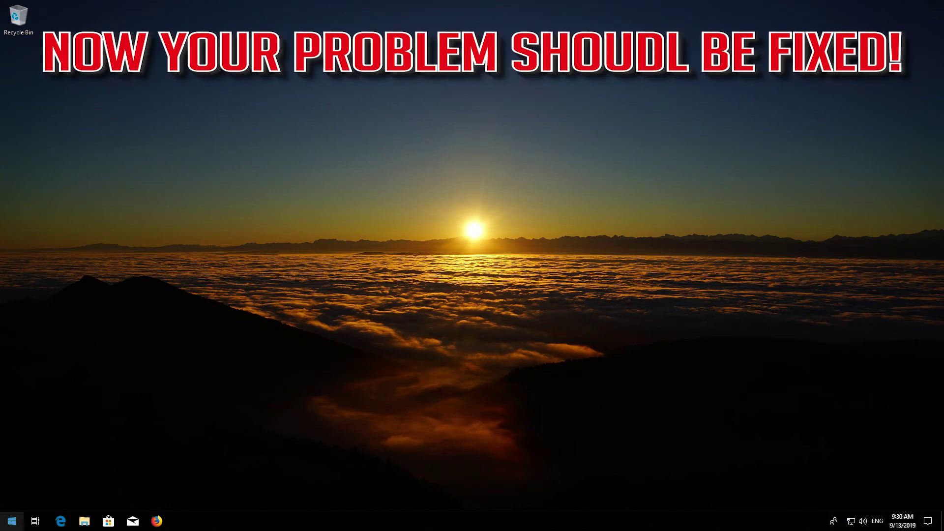
left_click(12, 521)
left_click(174, 390)
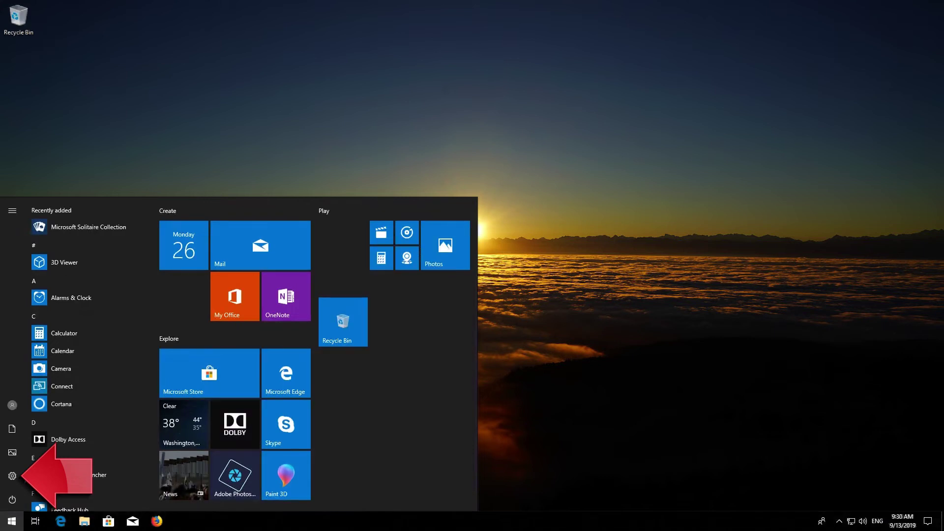
Go to Settings > Apps > Apps & features and expand the Microsoft Store entry
left_click(13, 475)
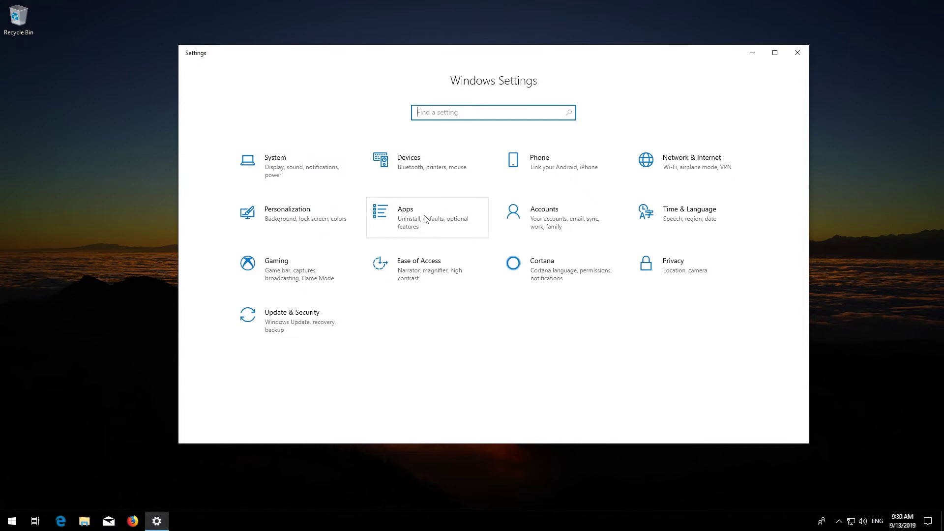
left_click(426, 219)
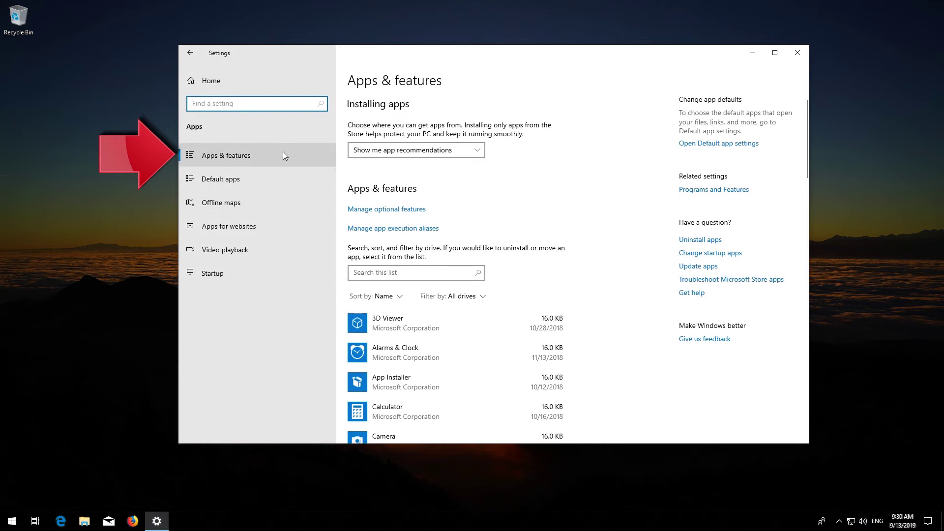
left_click(256, 156)
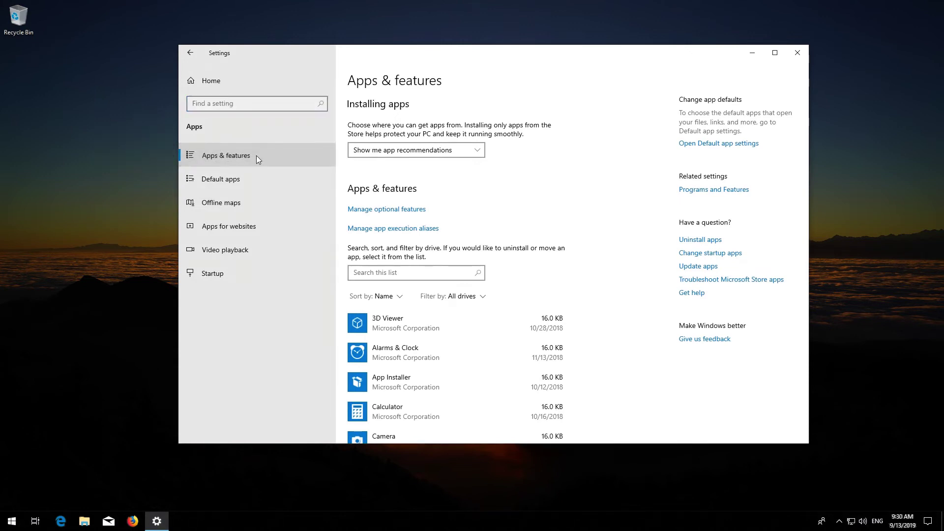
scroll(391, 225, "down", 9)
scroll(391, 224, "down", 3)
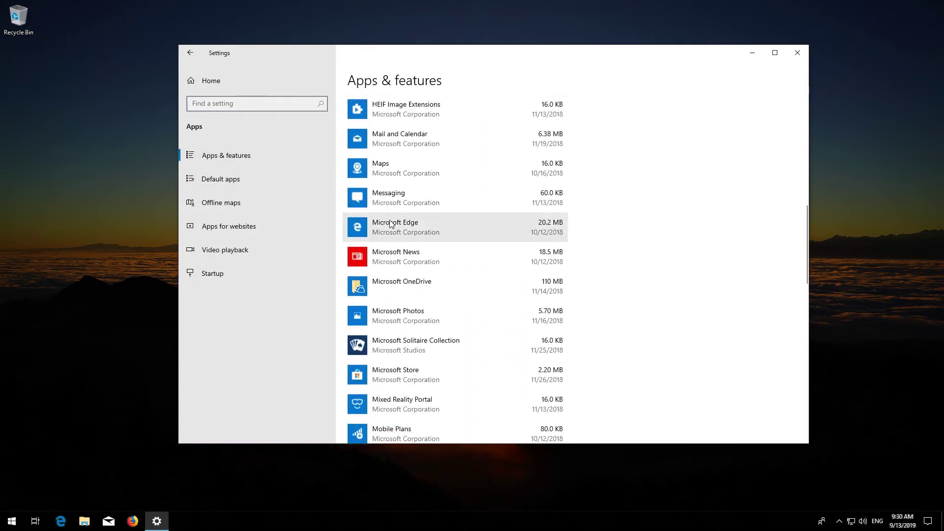
left_click(464, 372)
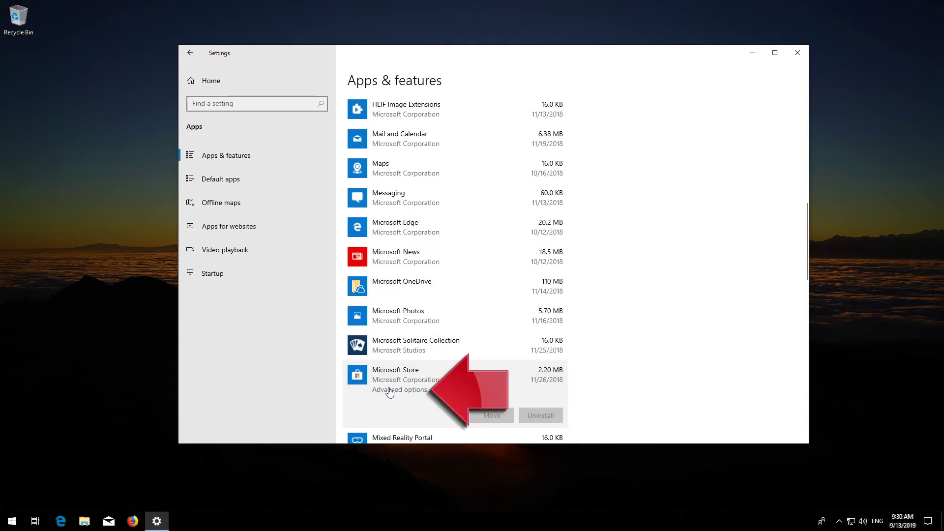
Open the Microsoft Store's Advanced options and reset the app, confirming the data wipe
left_click(397, 391)
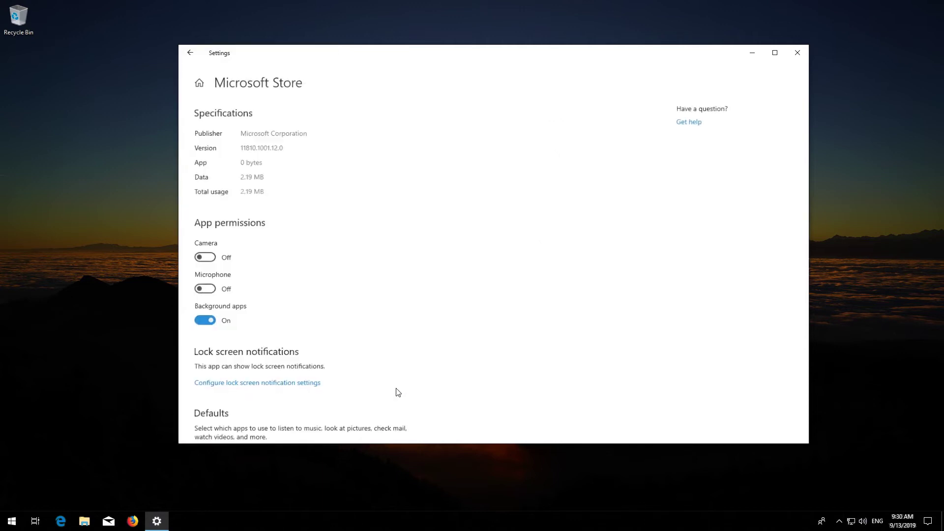
scroll(392, 364, "down", 2)
scroll(390, 356, "down", 6)
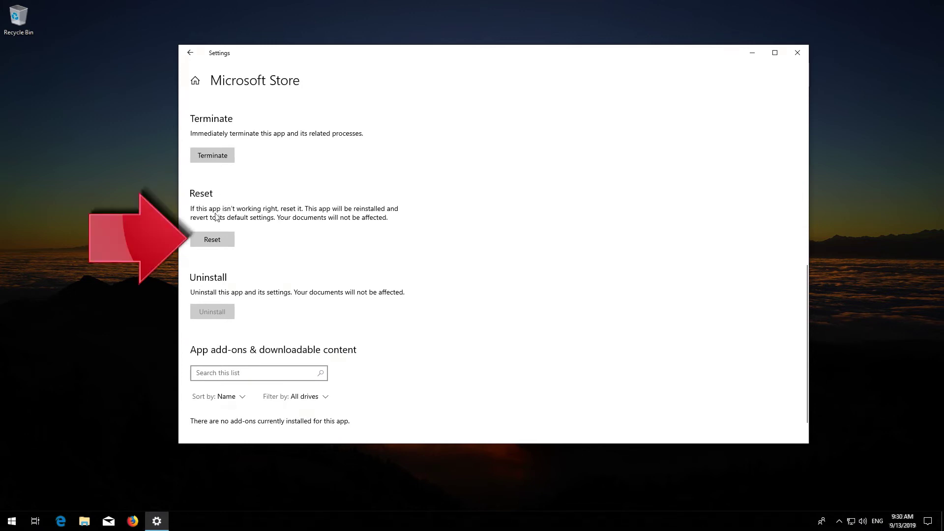
left_click(204, 238)
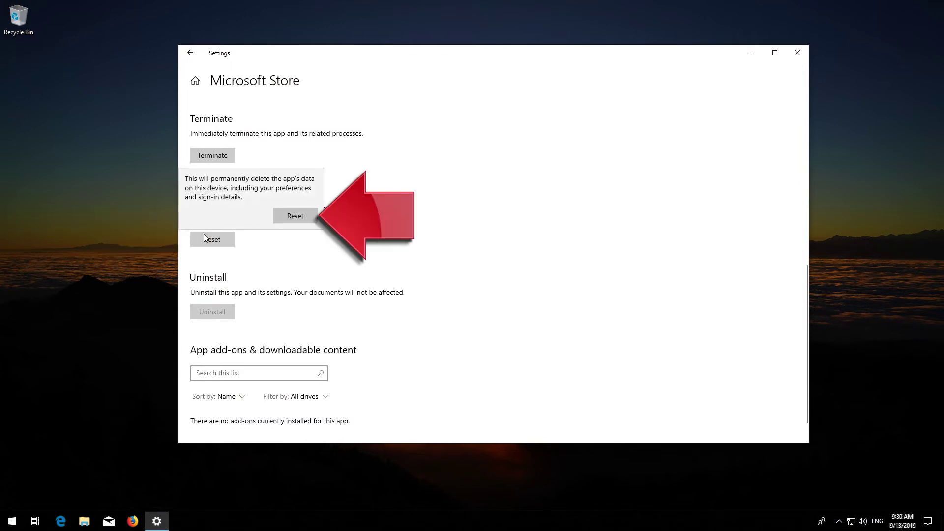
left_click(295, 216)
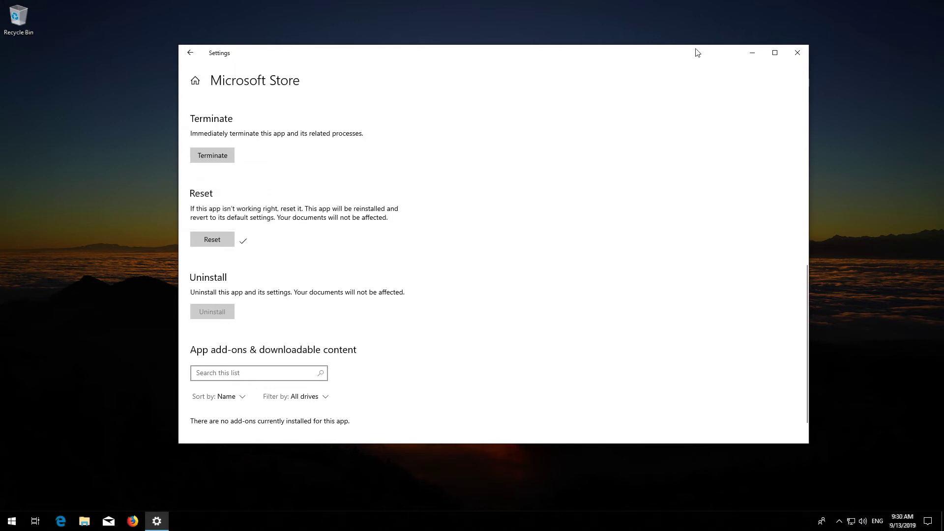
Close Settings and launch the Microsoft Store tile from the Start menu
left_click(796, 54)
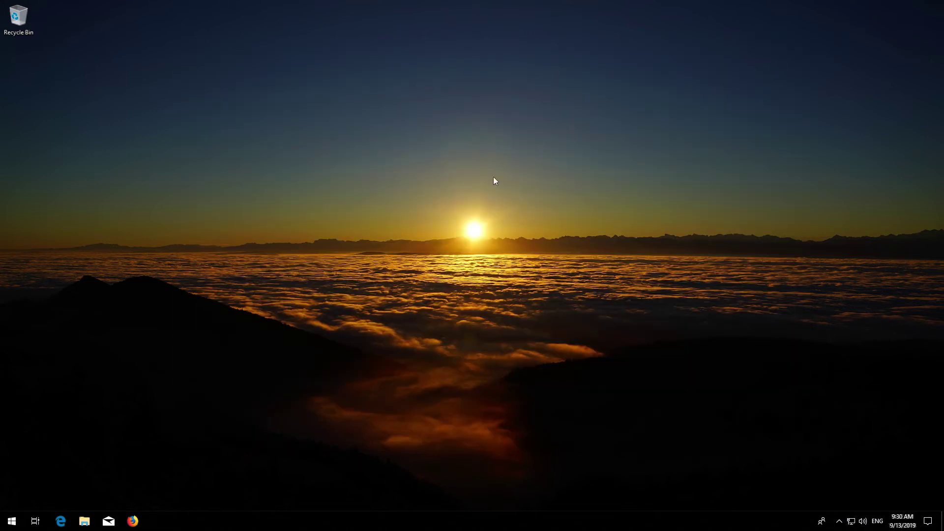
left_click(12, 521)
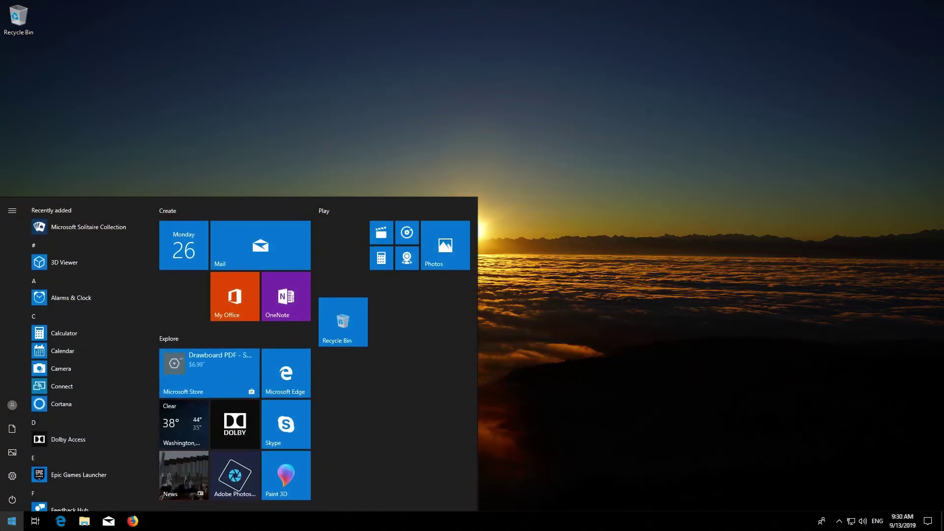
left_click(210, 359)
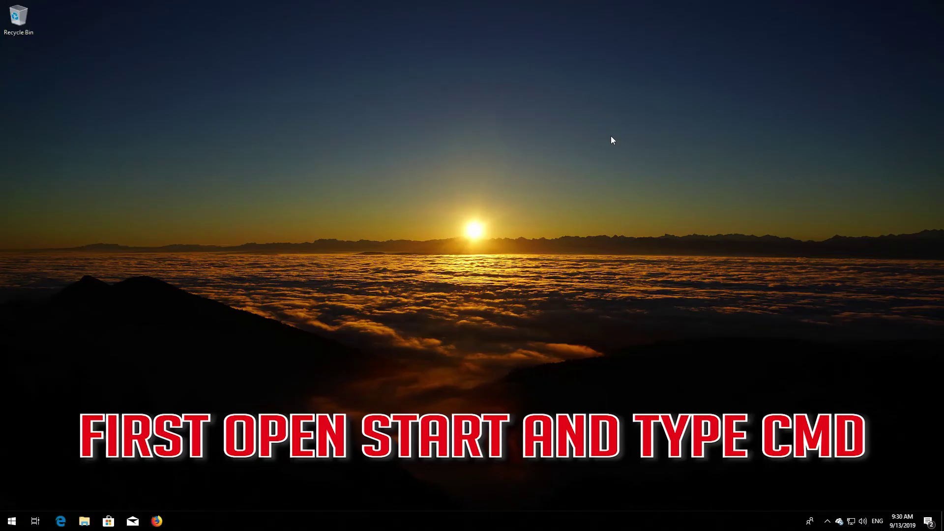
Search cmd and choose Run as administrator for Command Prompt
key("super")
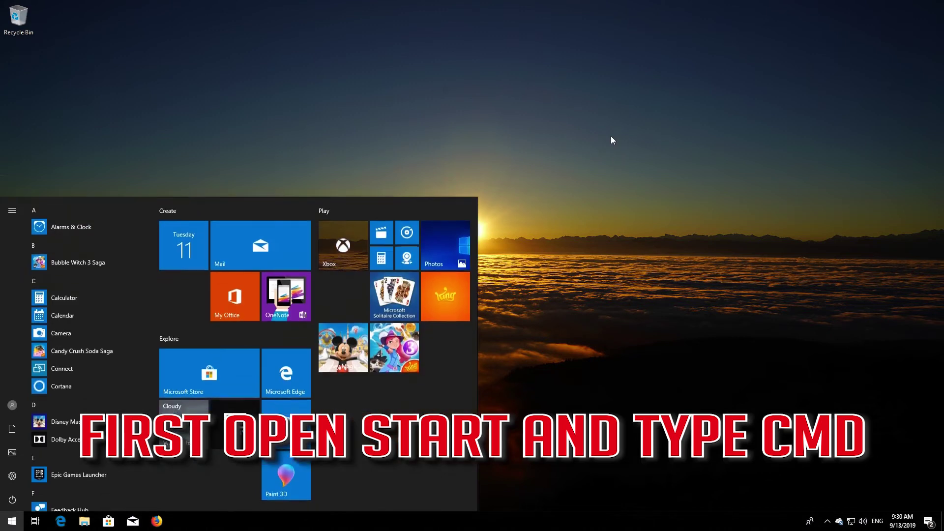
type("cmd")
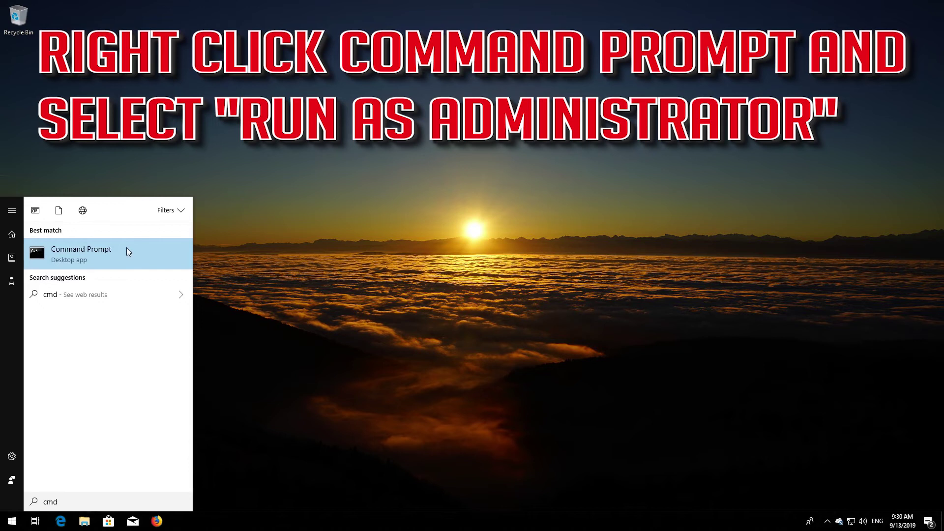
right_click(127, 250)
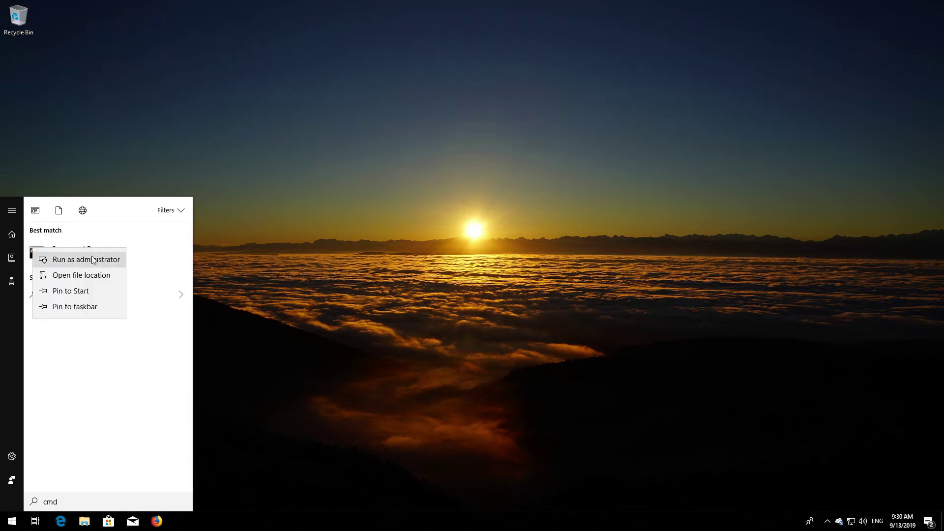
left_click(67, 261)
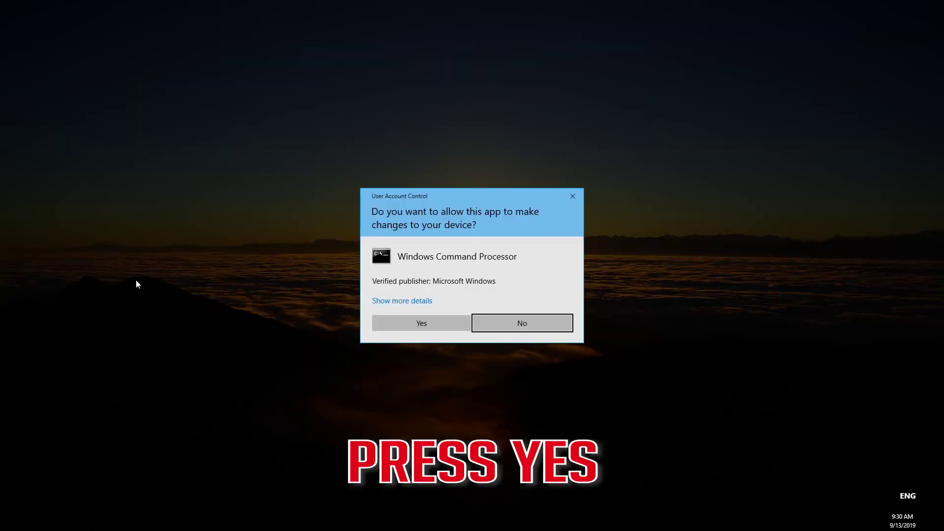
Approve UAC, run 'SC config wuauserv start=auto', then type 'SC config bits start=auto'
left_click(425, 324)
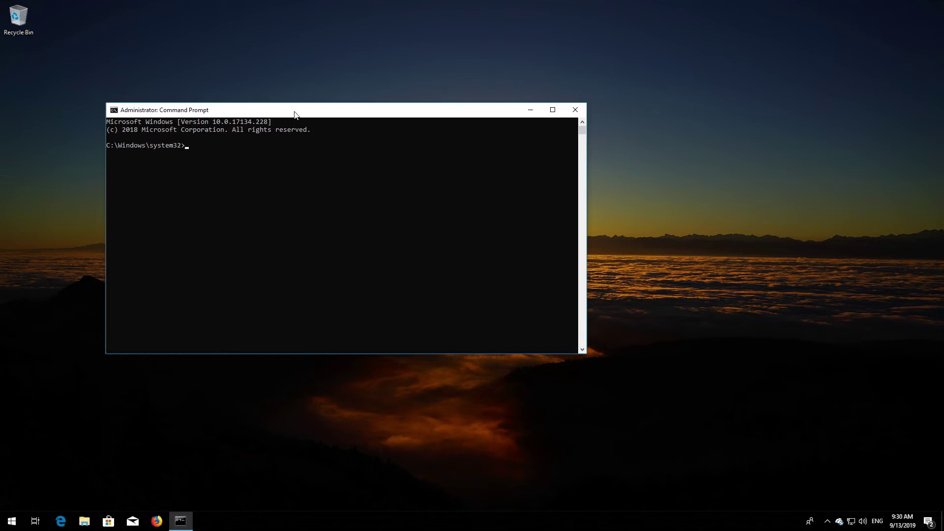
left_click_drag(295, 114, 425, 149)
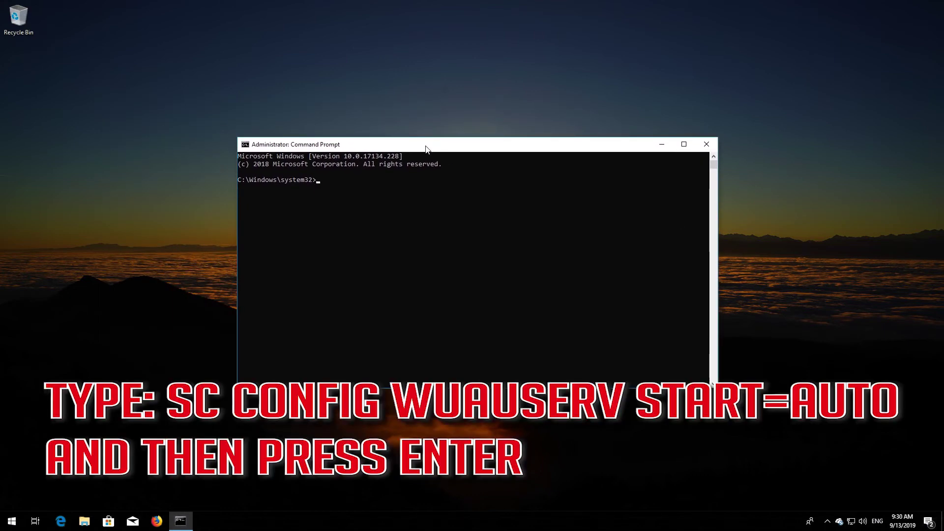
type("SC config wuauserv start")
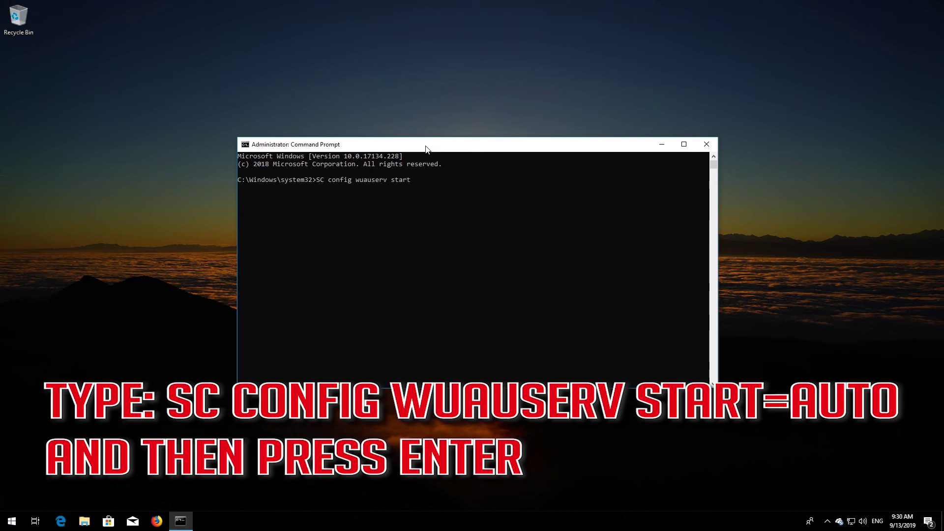
type("=auto")
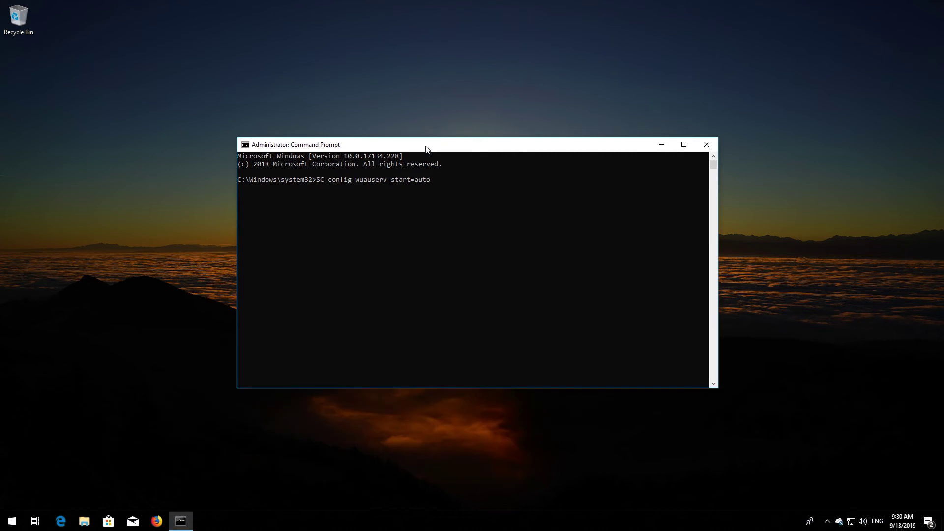
key("Return")
type("SC")
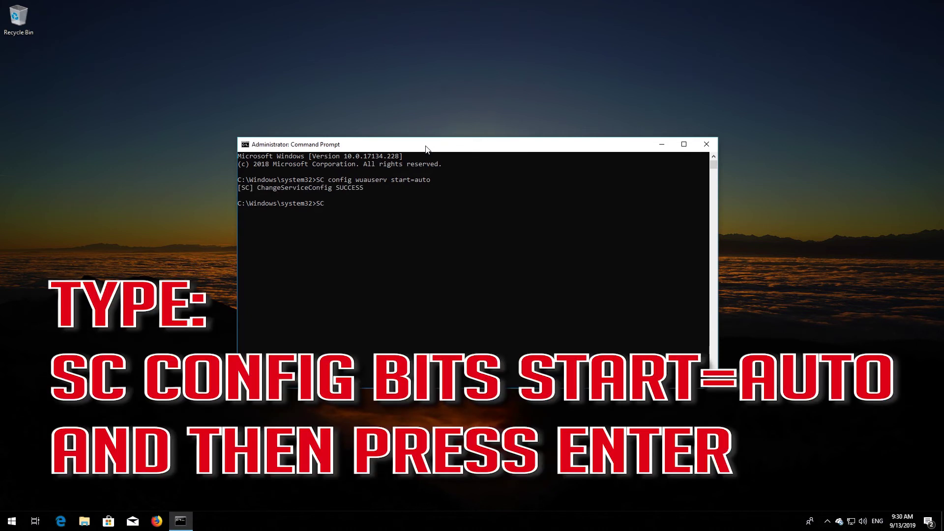
type(" config bits start=auto")
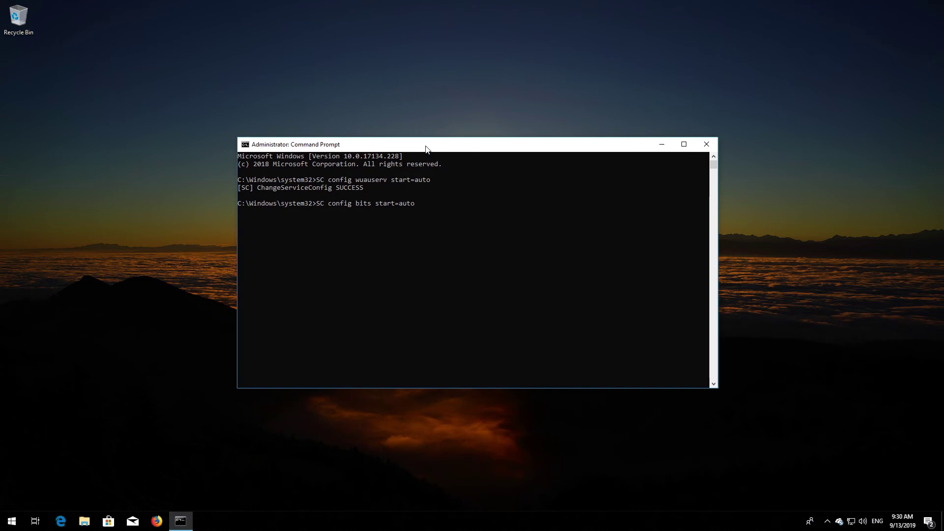
Run 'SC config' start=auto for bits, cryptsvc and trustedinstaller, then enter exit at the prompt
key("Return")
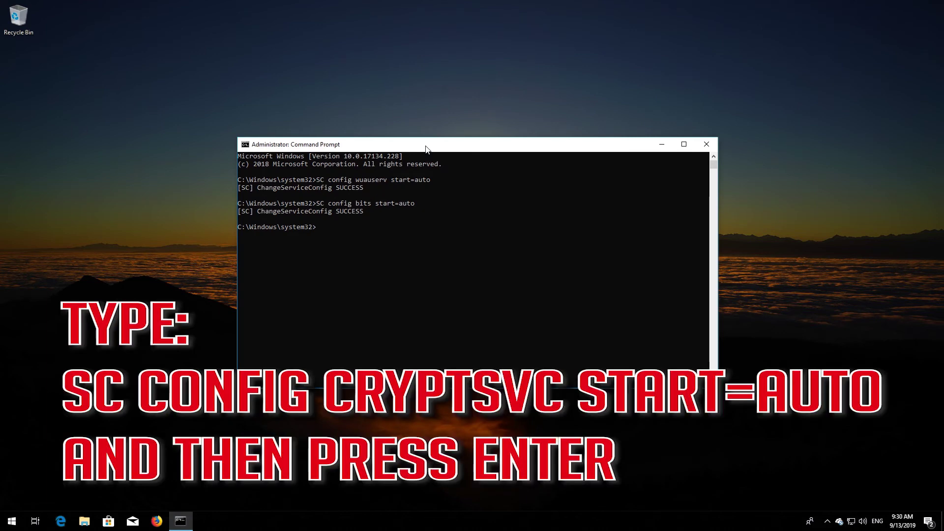
type("SC config cryptsvc start=auto")
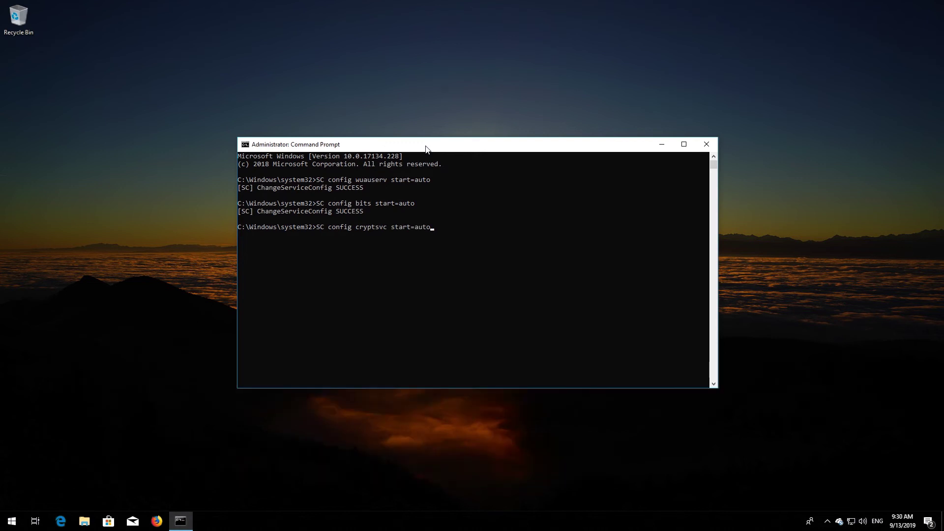
key("Return")
type("SC")
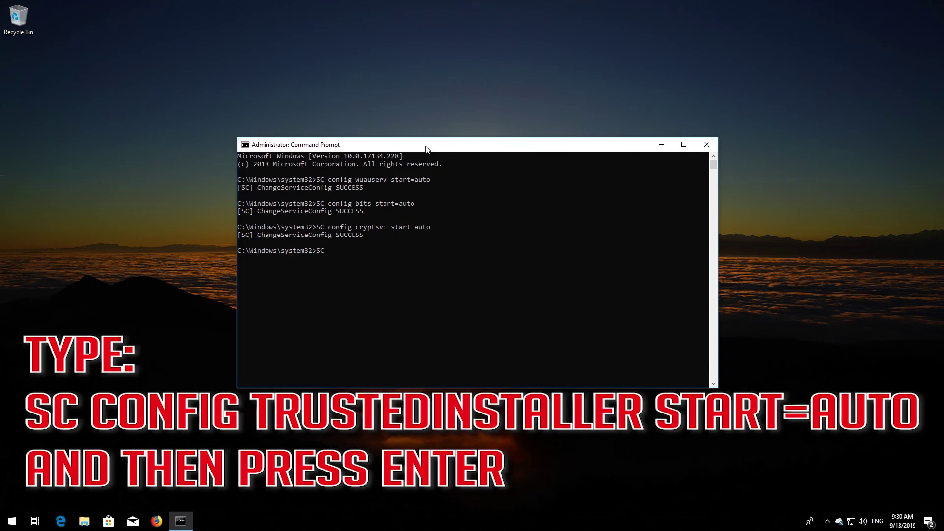
type(" config trustedinstaller start=auto")
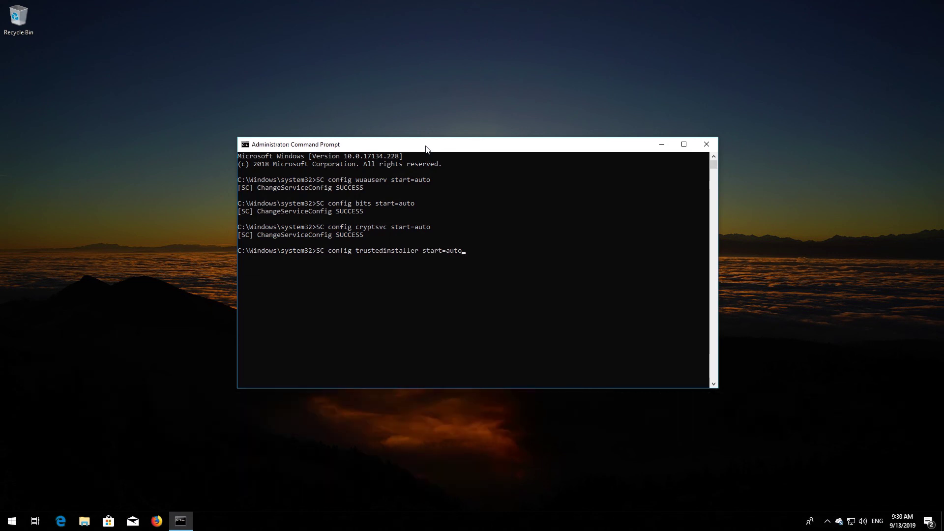
key("Return")
type("exit")
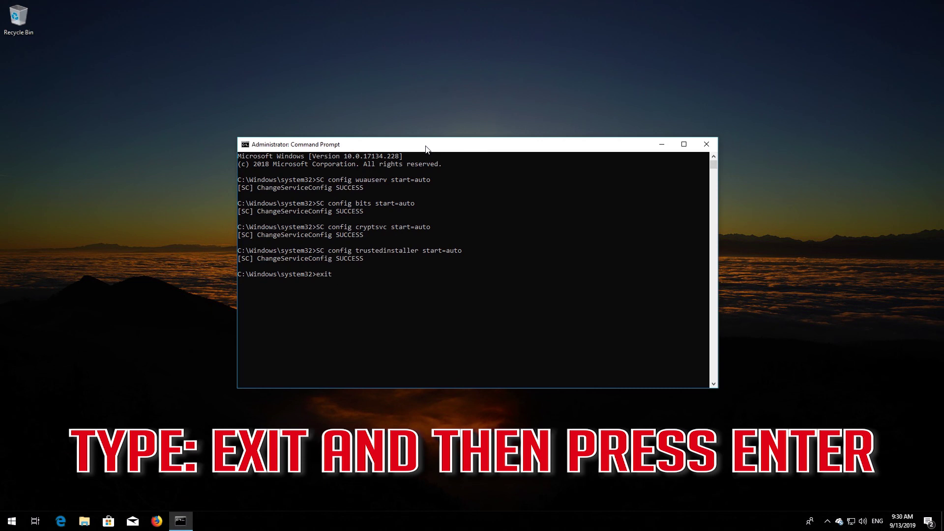
Run exit to close the administrator Command Prompt
key("Return")
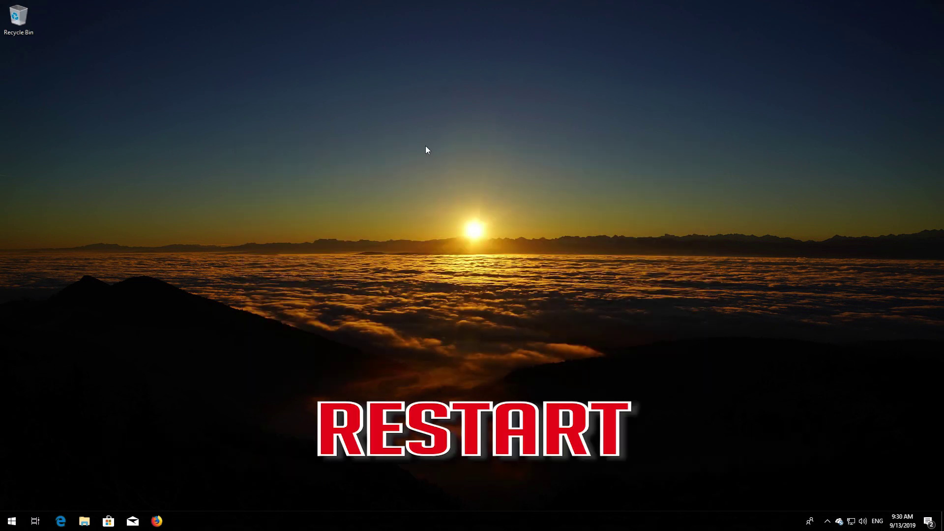